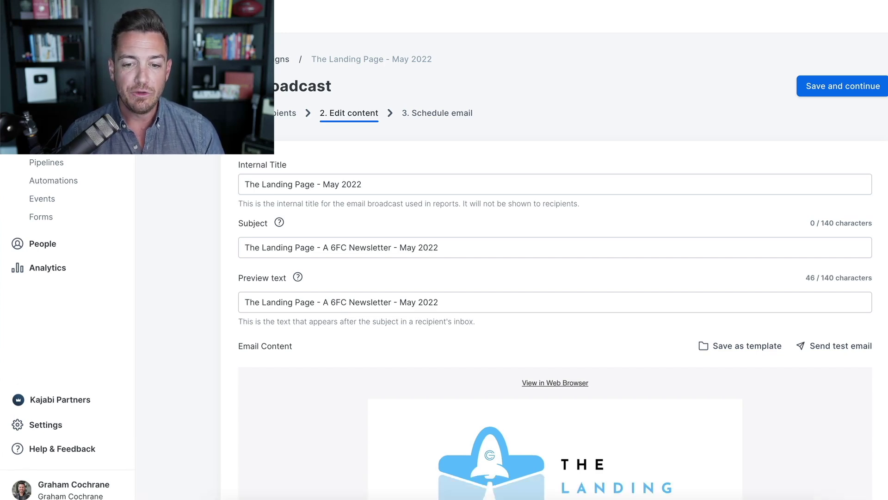
Scroll through the newsletter preview, then open its content in the email editor to view the sections.
scroll(556, 277, "down", 2)
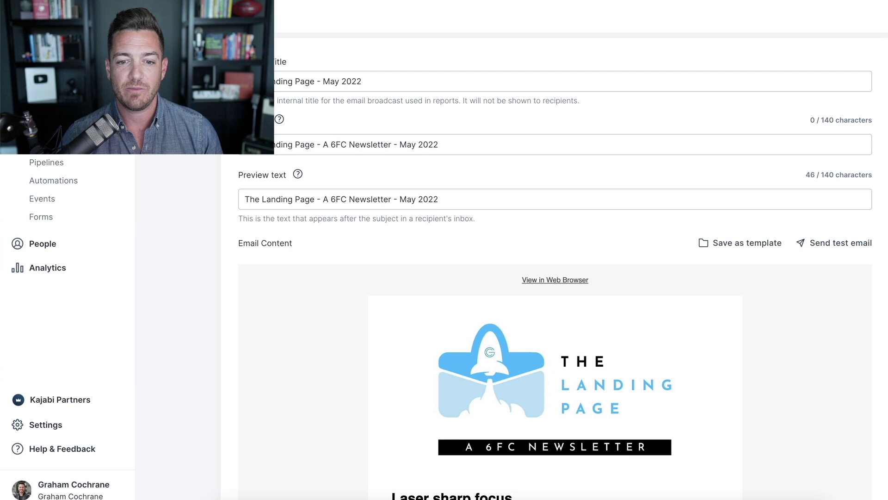
scroll(555, 277, "down", 1)
scroll(555, 278, "down", 2)
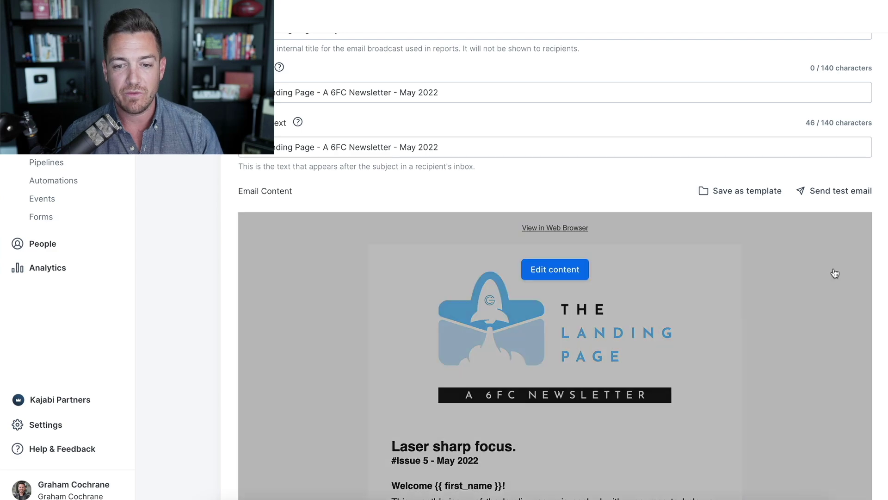
scroll(884, 315, "down", 4)
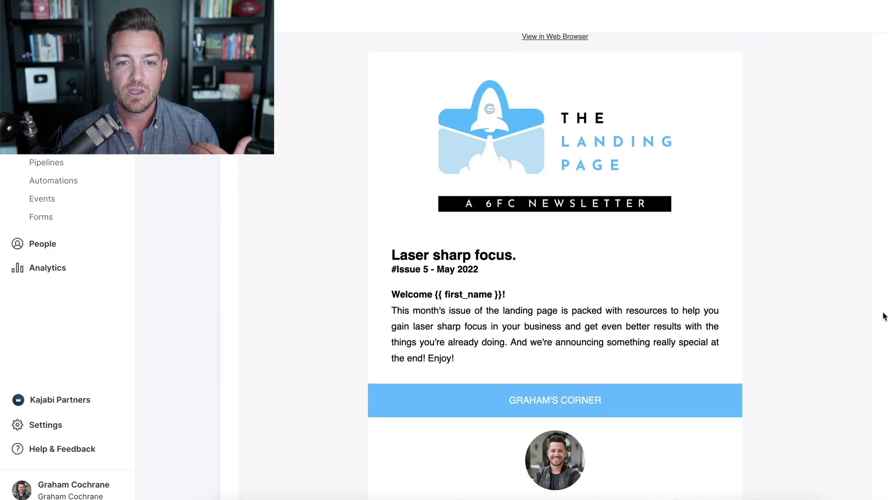
scroll(884, 316, "down", 2)
scroll(884, 316, "down", 3)
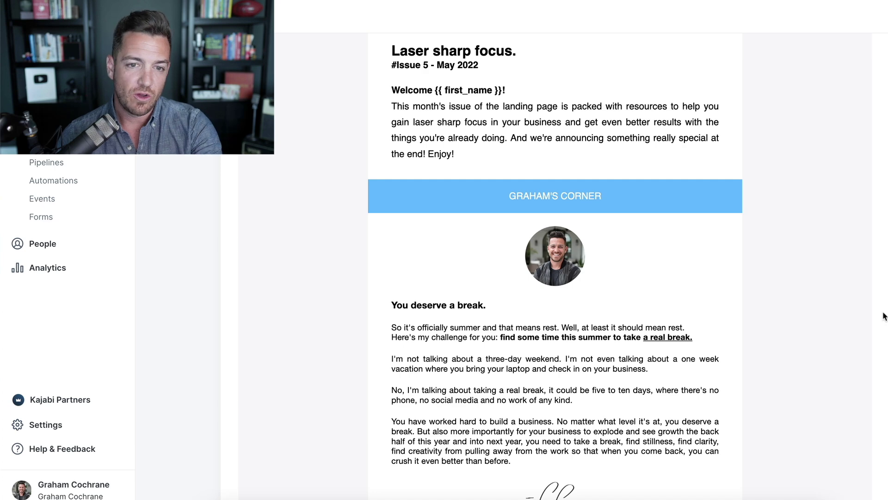
mouse_move(479, 109)
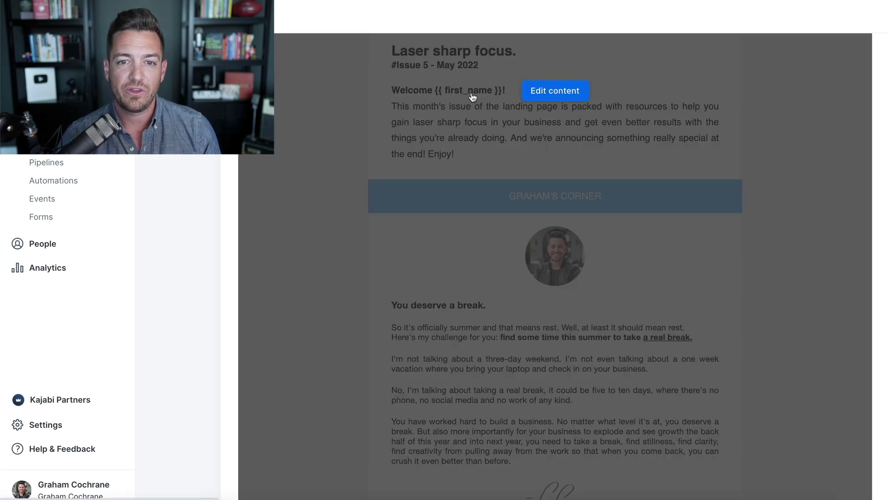
left_click(569, 95)
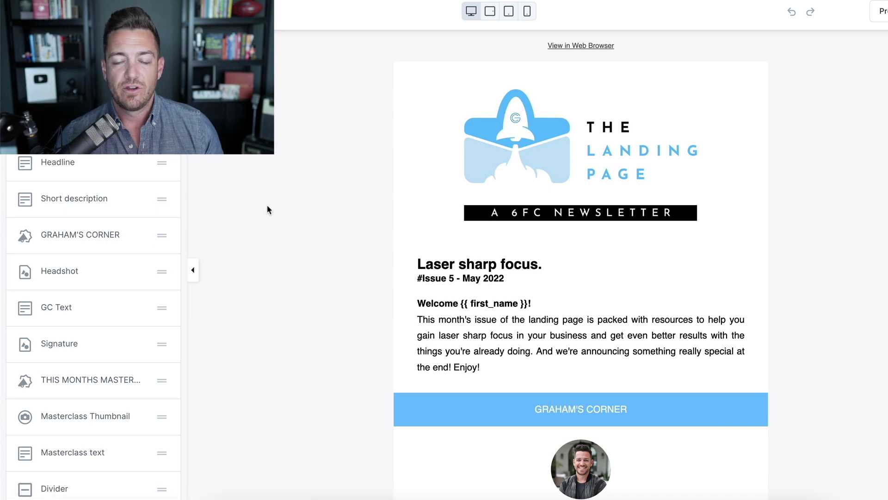
scroll(850, 224, "down", 7)
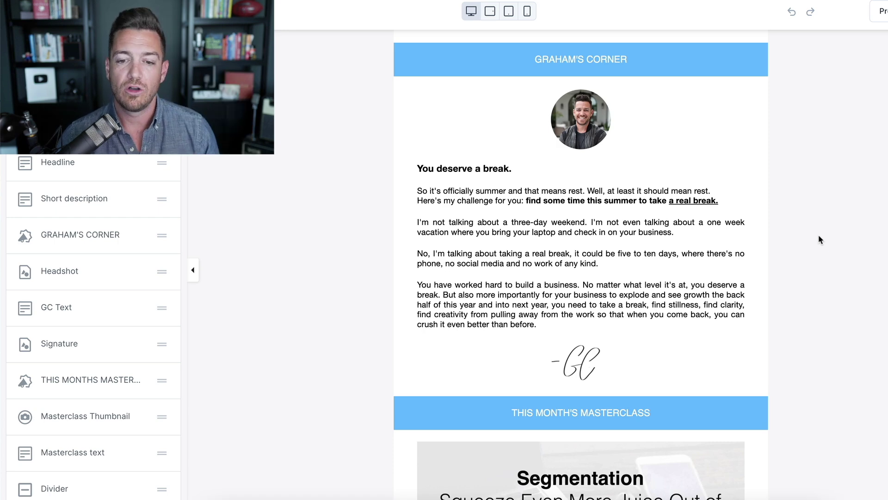
scroll(818, 235, "down", 3)
scroll(818, 235, "down", 4)
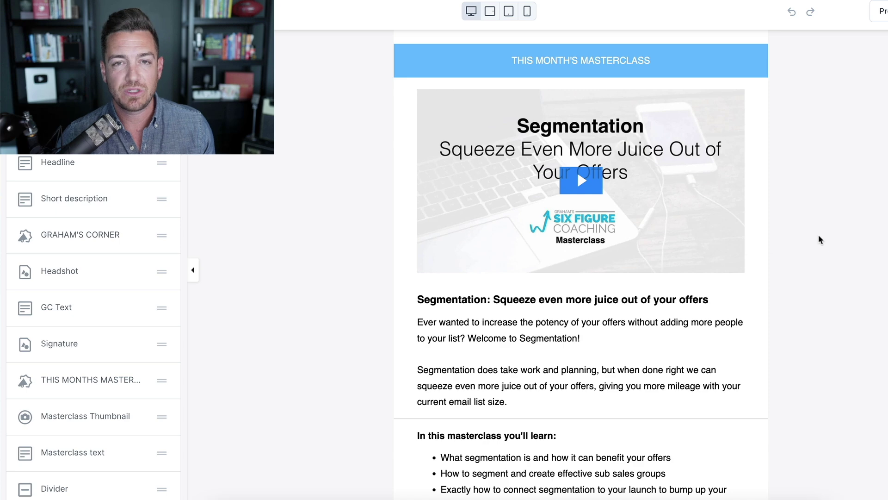
scroll(819, 237, "down", 4)
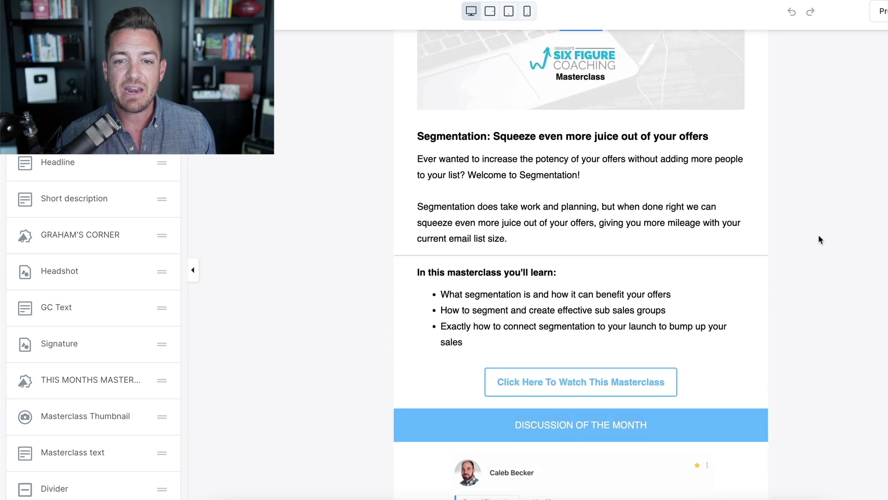
scroll(819, 240, "up", 1)
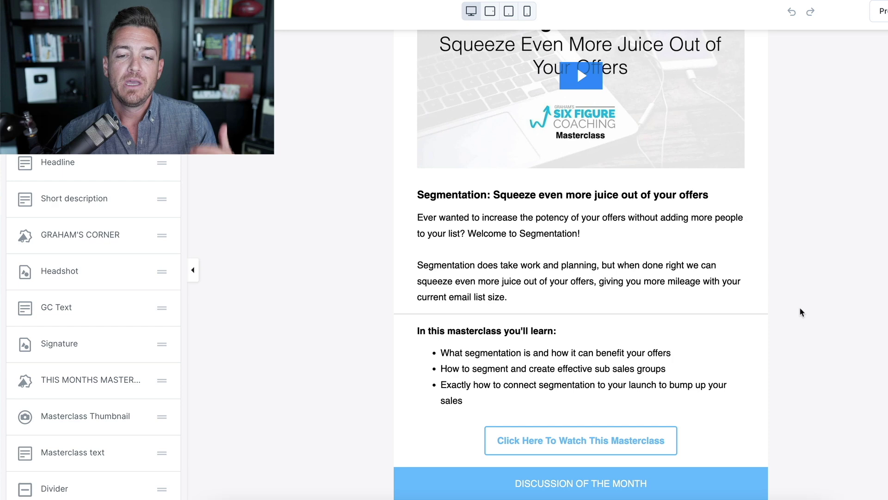
scroll(800, 309, "down", 7)
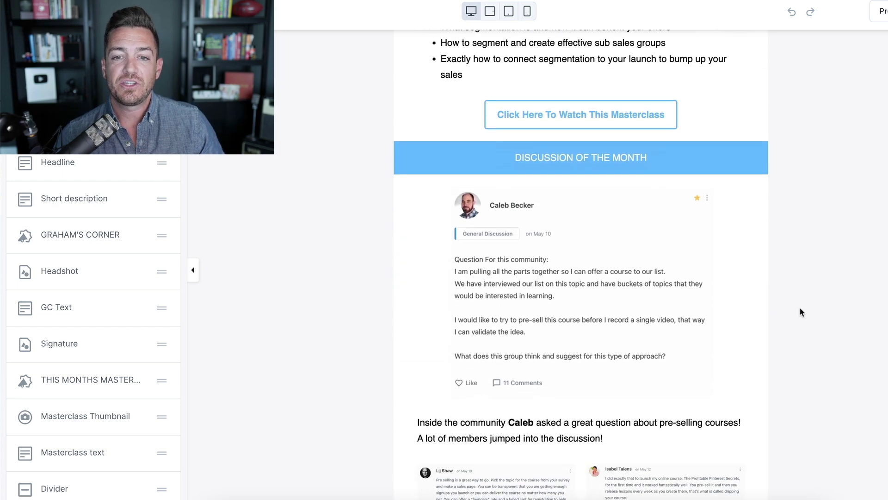
scroll(800, 307, "down", 2)
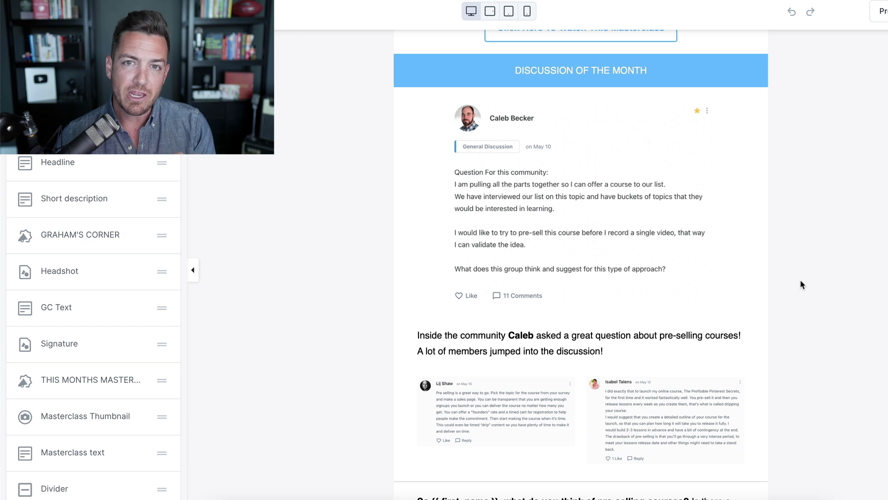
scroll(802, 284, "down", 3)
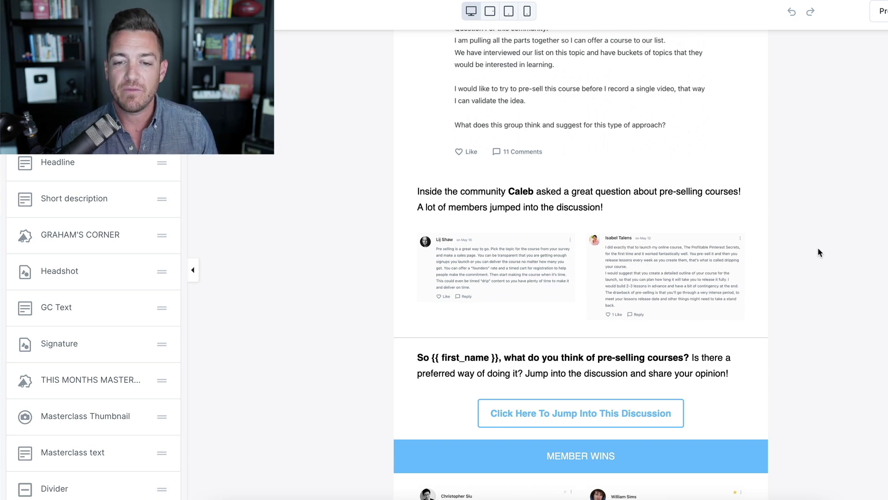
scroll(818, 252, "down", 4)
scroll(819, 252, "down", 5)
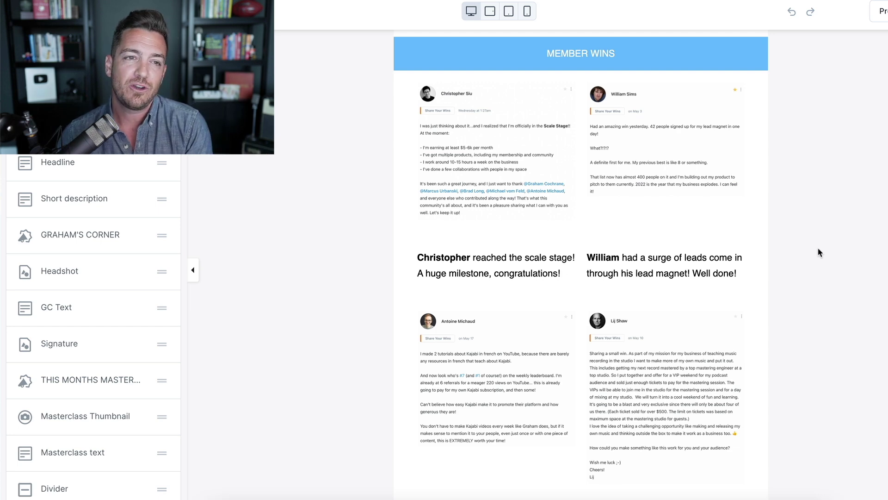
scroll(818, 249, "down", 3)
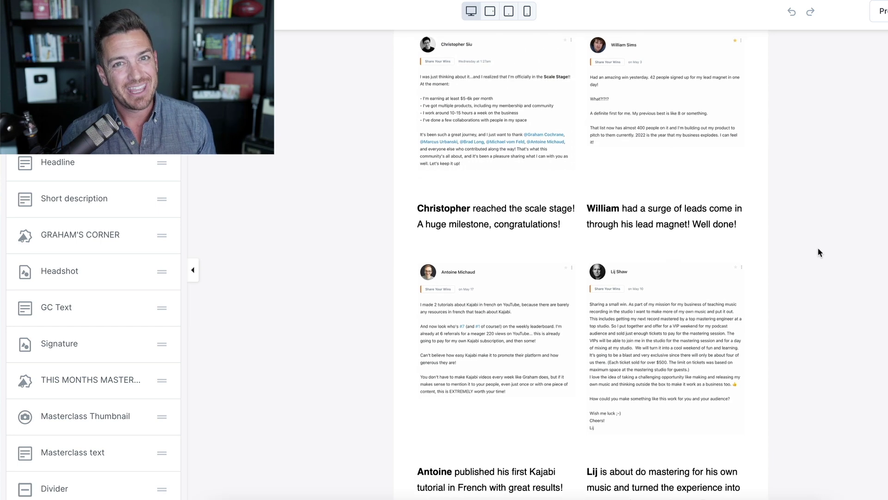
scroll(817, 252, "down", 3)
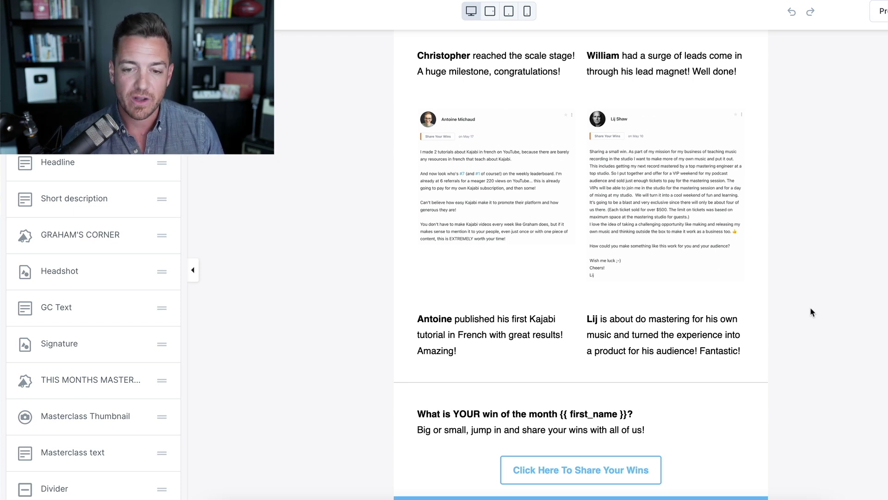
scroll(810, 312, "down", 6)
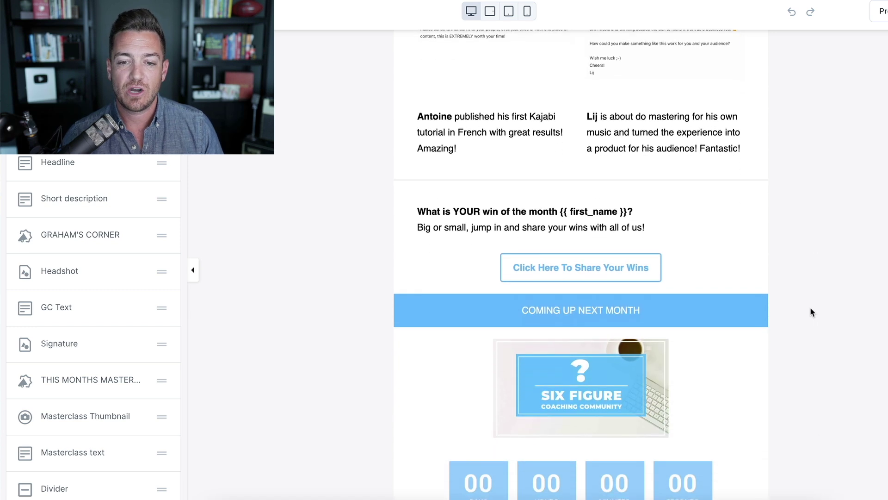
scroll(810, 308, "down", 2)
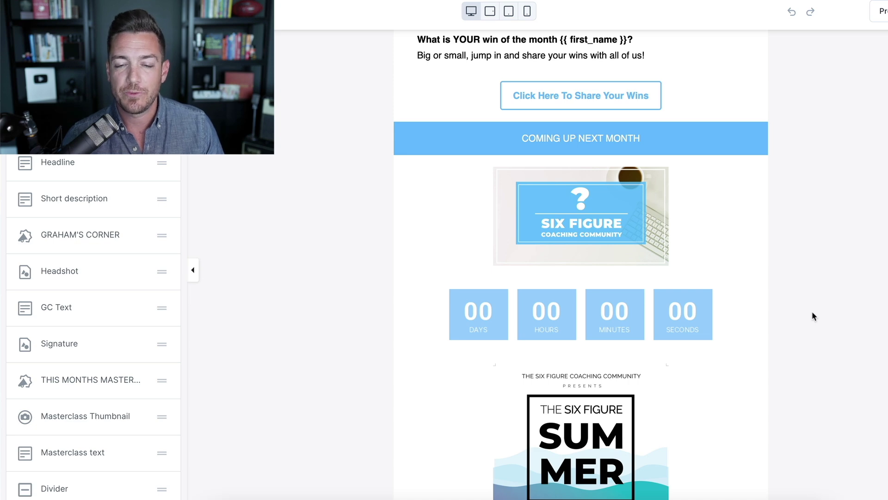
scroll(813, 314, "down", 3)
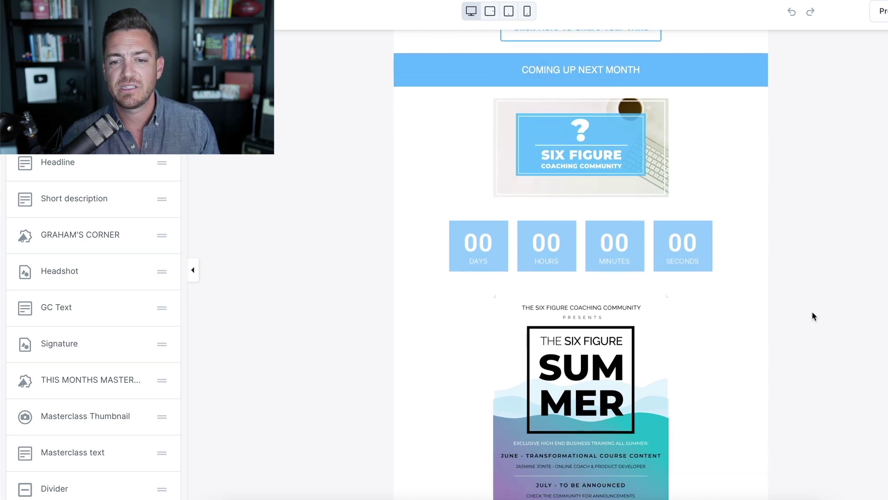
scroll(812, 312, "down", 2)
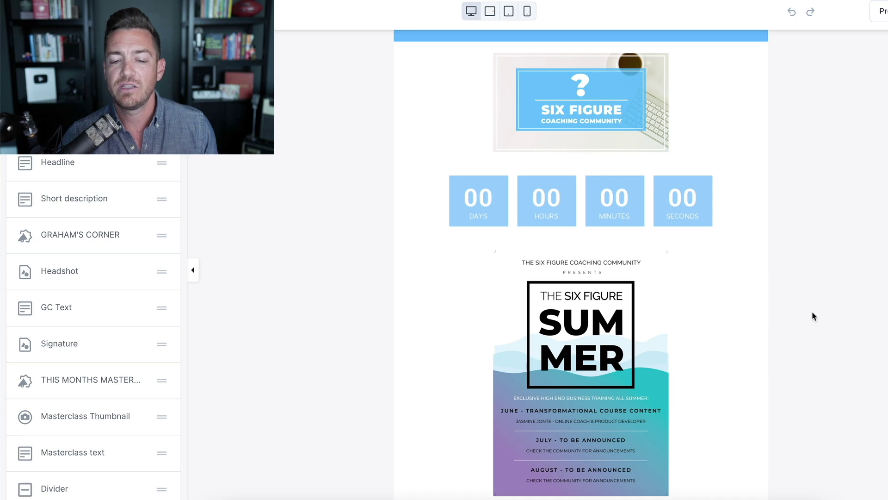
scroll(812, 311, "up", 1)
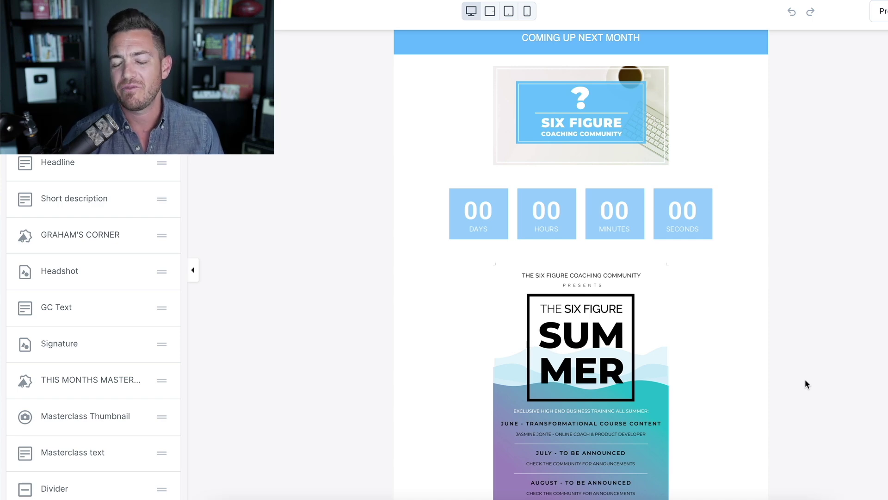
scroll(805, 384, "down", 8)
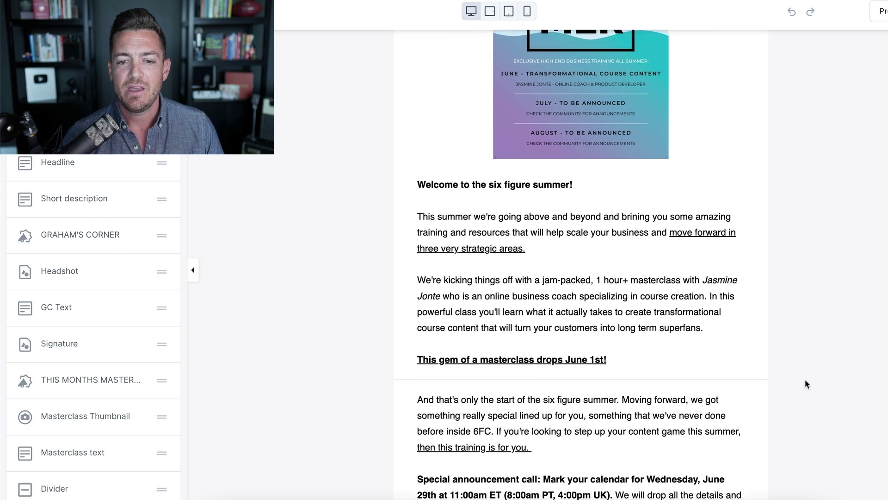
scroll(795, 306, "down", 5)
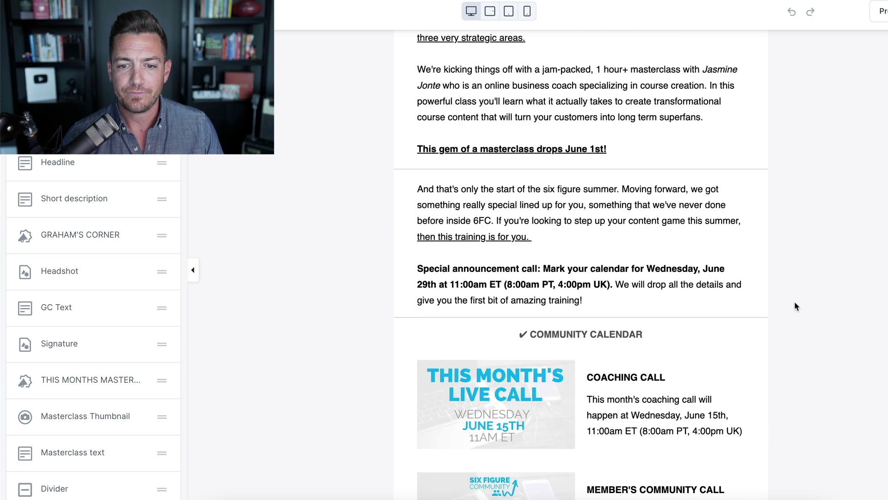
scroll(796, 306, "down", 2)
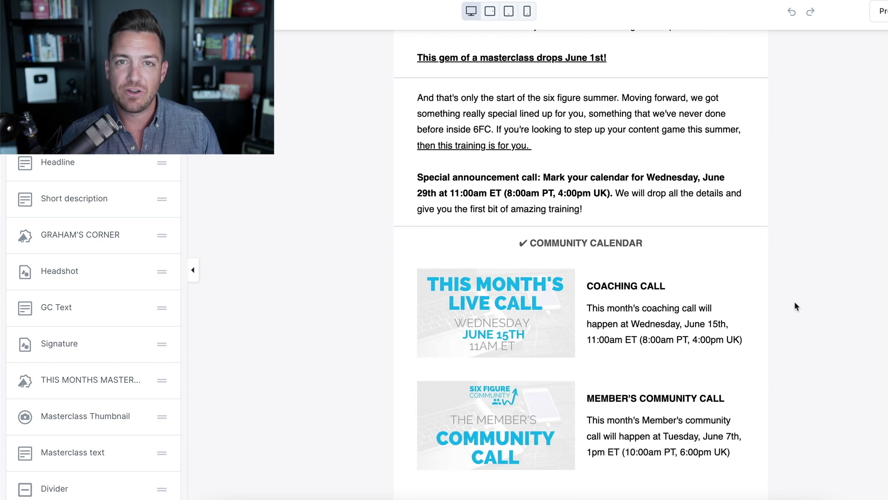
scroll(796, 306, "down", 1)
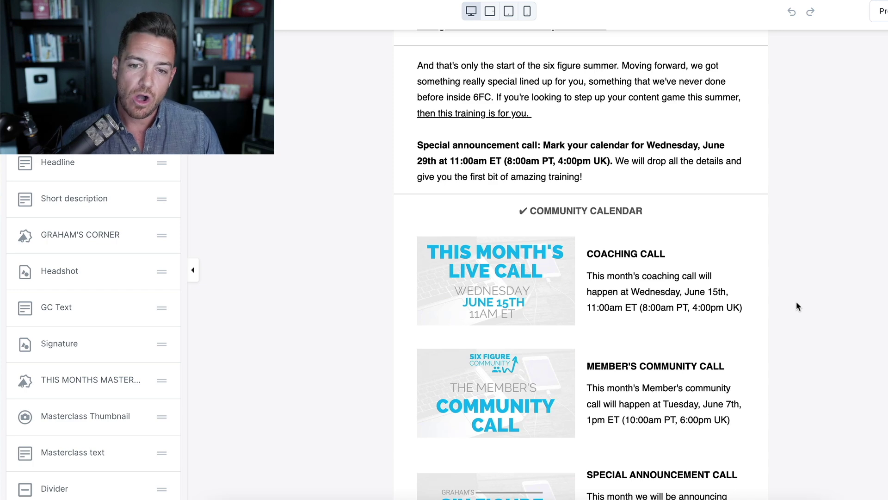
scroll(797, 307, "down", 2)
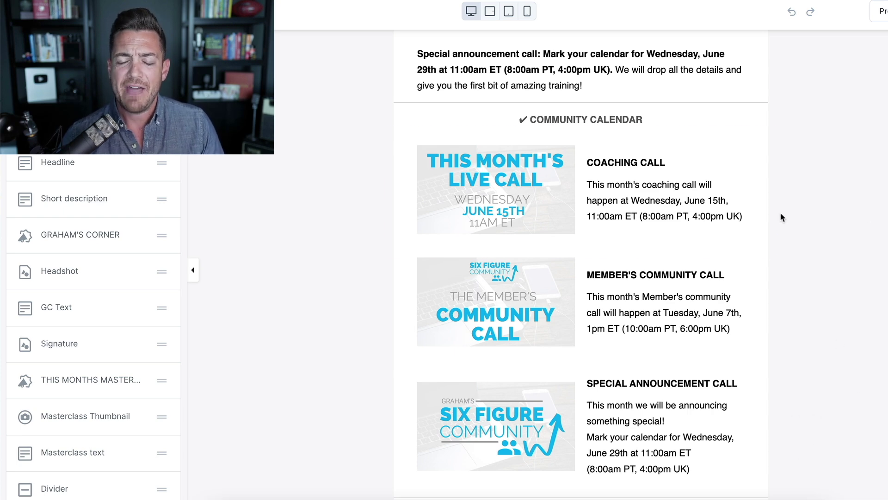
mouse_move(706, 184)
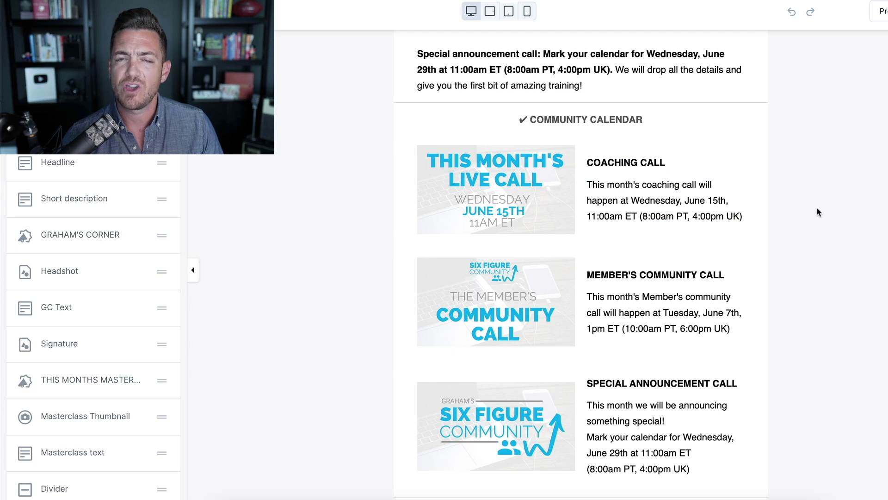
scroll(817, 207, "down", 3)
scroll(816, 207, "up", 2)
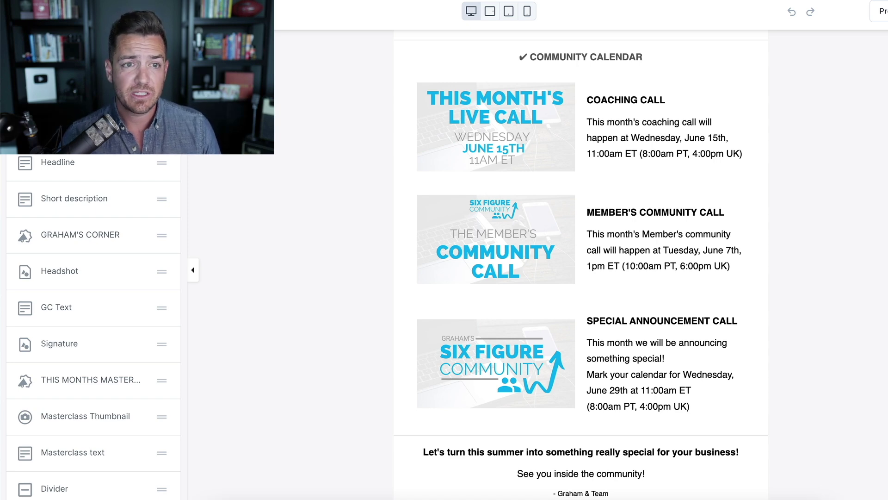
Leave the newsletter editor and start a new Email Broadcast from Email Campaigns.
left_click(25, 13)
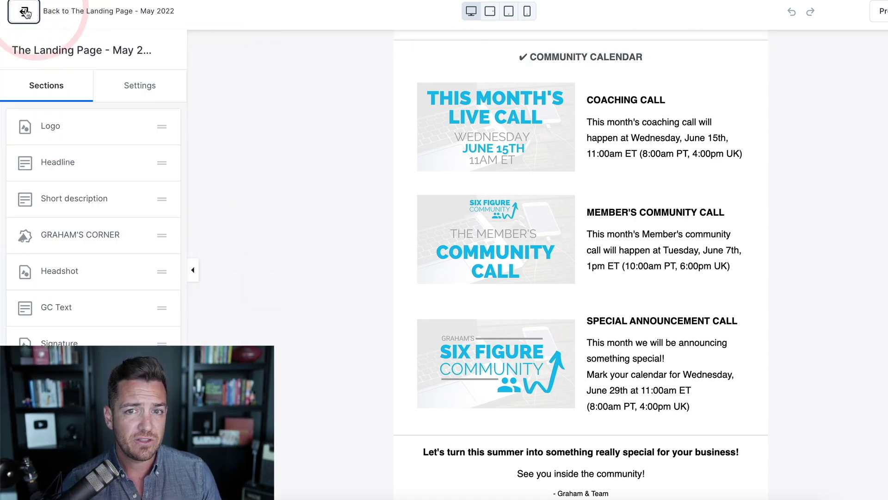
left_click(26, 12)
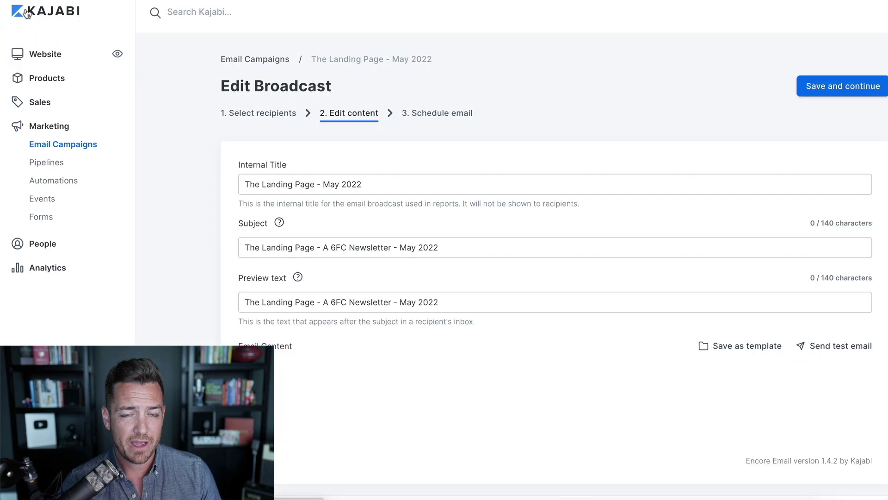
left_click(84, 144)
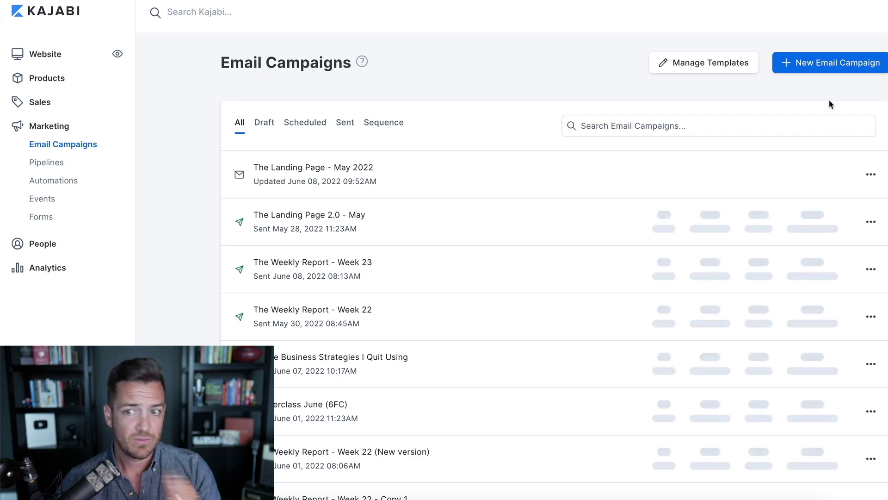
left_click(840, 63)
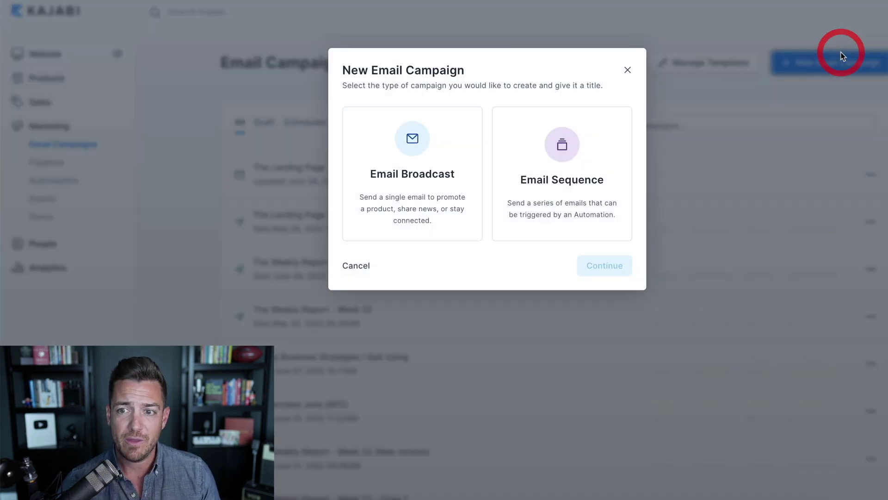
left_click(461, 151)
left_click(584, 263)
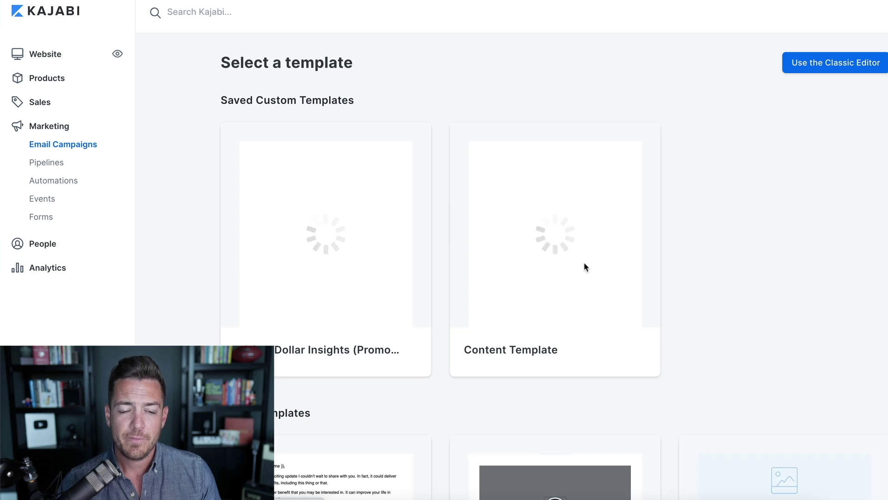
Browse the template gallery's custom and Kajabi templates, such as Share a Newsletter.
scroll(672, 282, "down", 6)
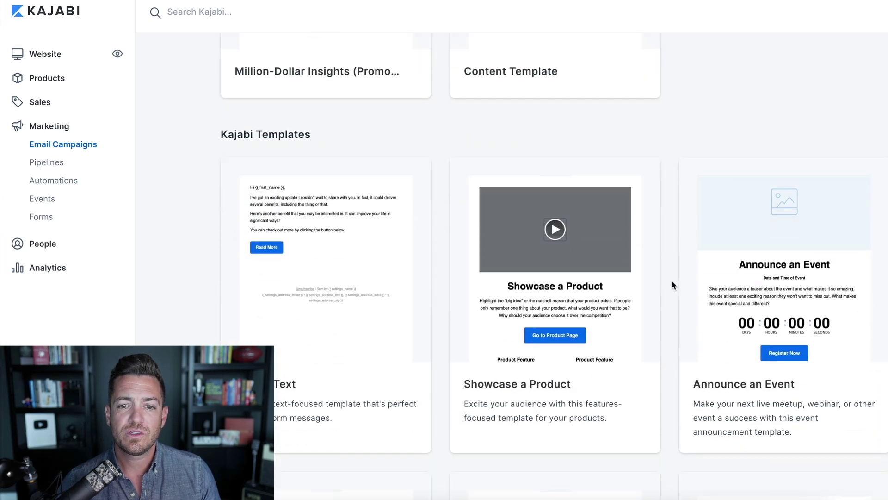
scroll(672, 285, "up", 5)
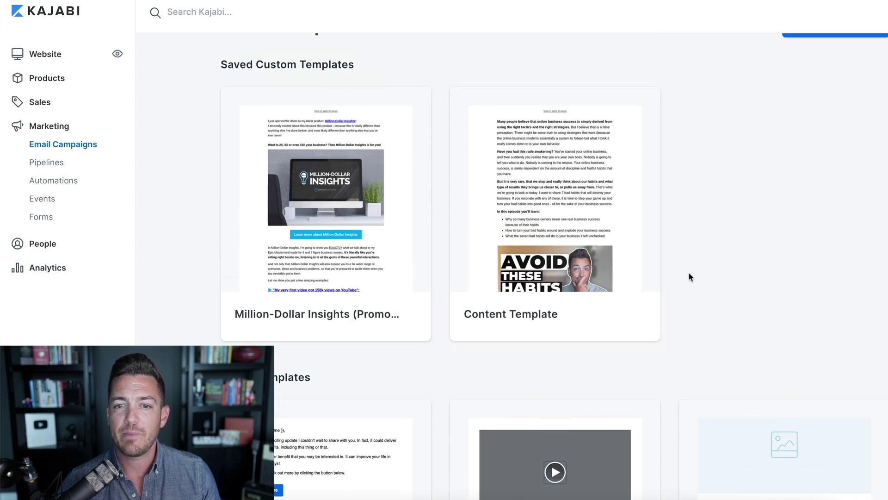
scroll(688, 273, "down", 9)
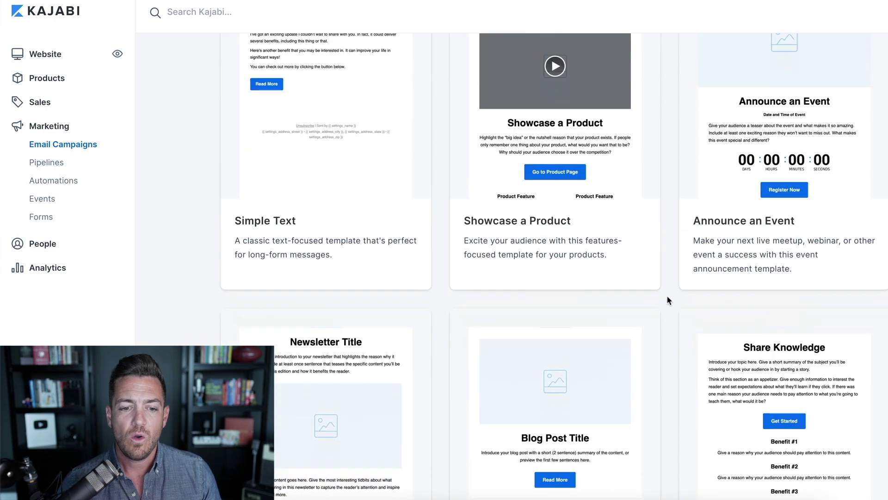
scroll(667, 300, "down", 9)
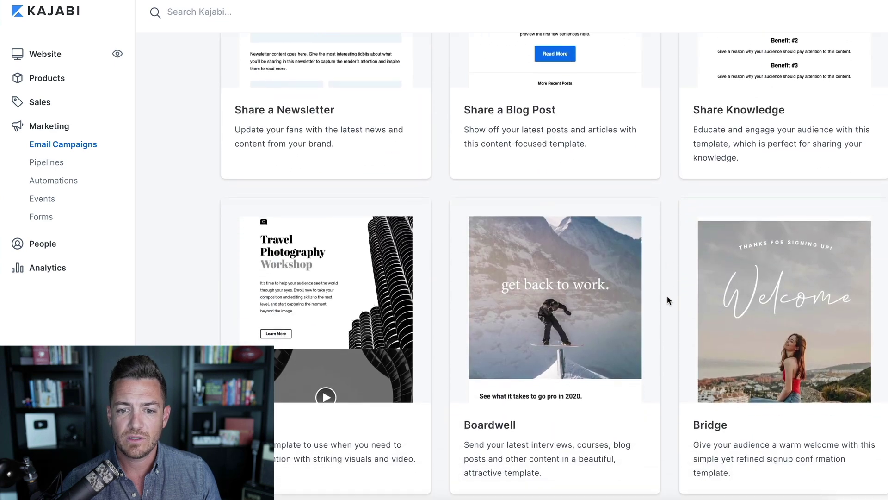
scroll(668, 300, "up", 3)
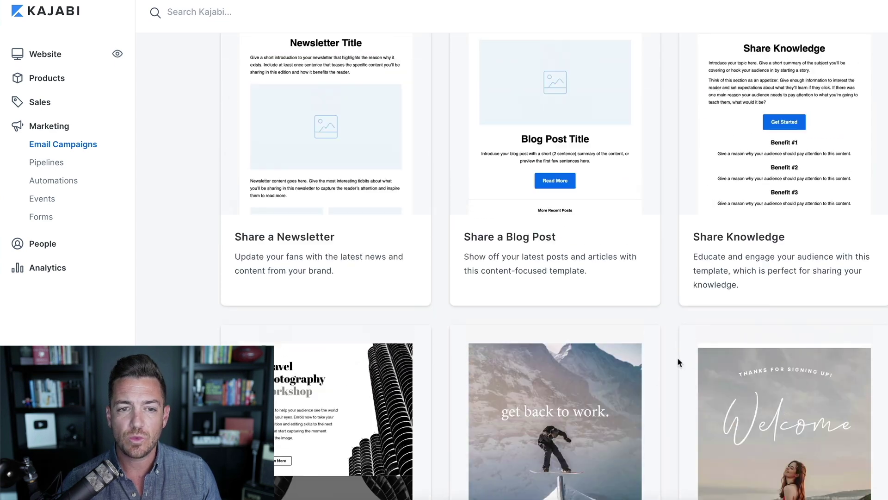
scroll(678, 360, "up", 2)
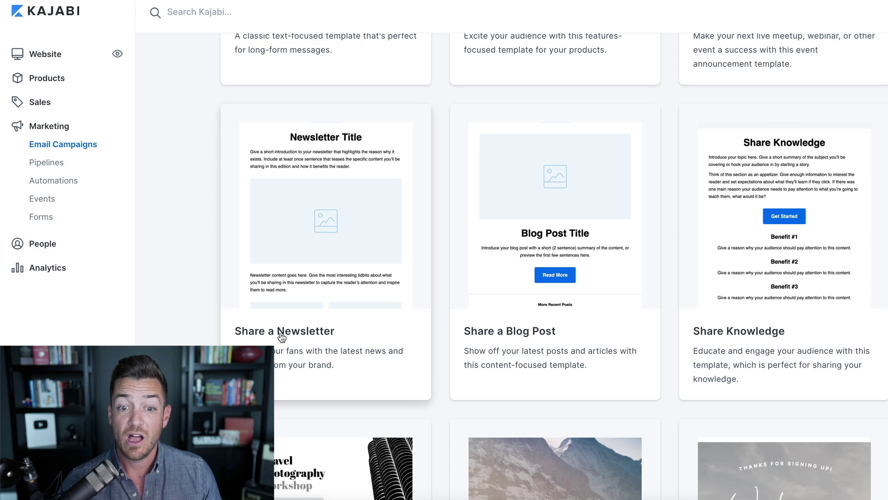
Preview the Share a Newsletter template and scroll through its layout.
left_click(272, 329)
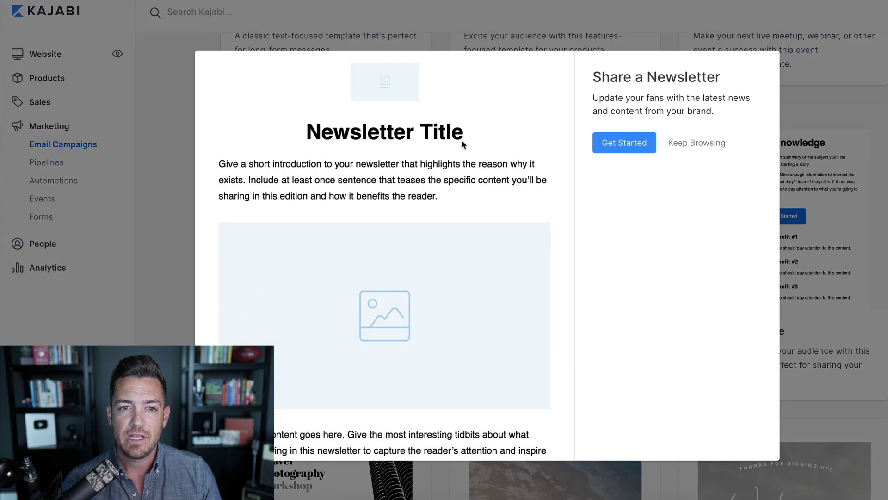
scroll(489, 164, "down", 4)
scroll(490, 166, "up", 4)
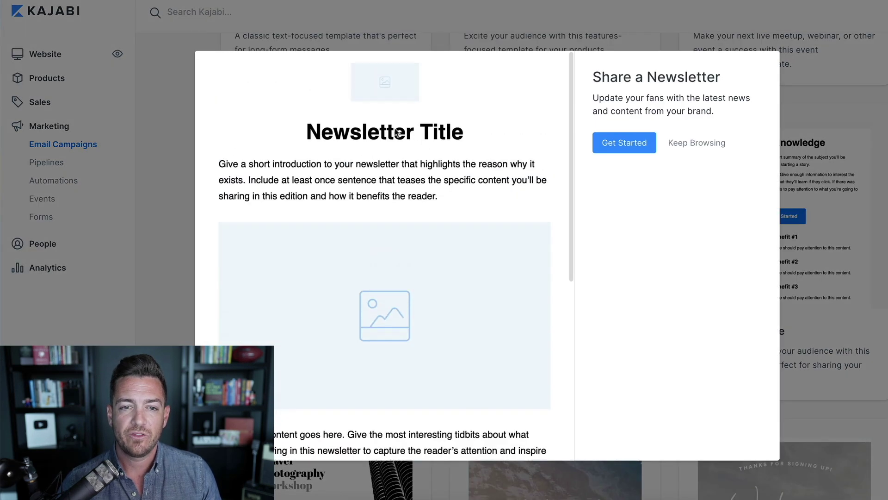
scroll(426, 173, "down", 1)
scroll(455, 141, "down", 3)
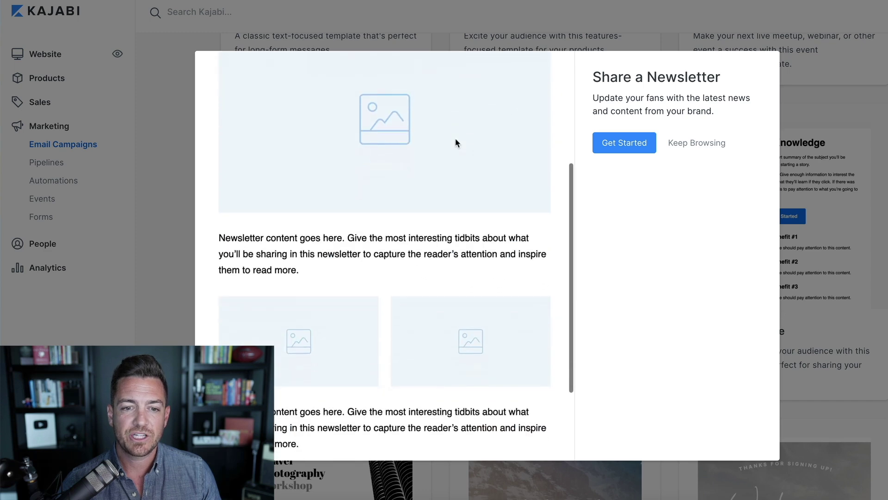
scroll(456, 143, "down", 3)
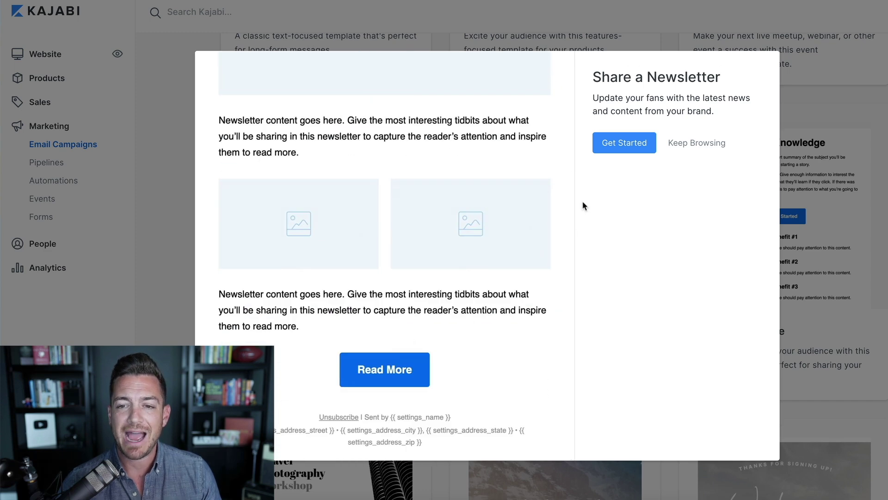
scroll(477, 292, "up", 7)
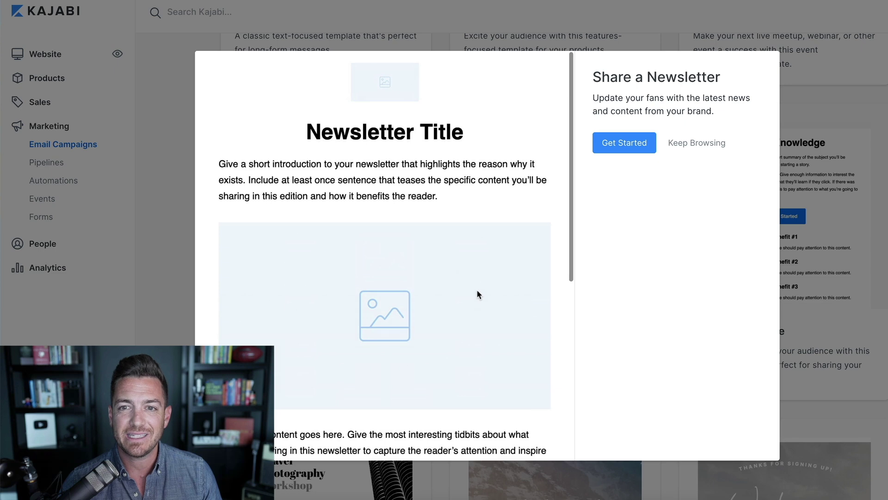
Create the broadcast titled 'Test Newsletter' and set its recipients to 6FC Members.
left_click(620, 143)
left_click(621, 148)
type("Test Newsletter")
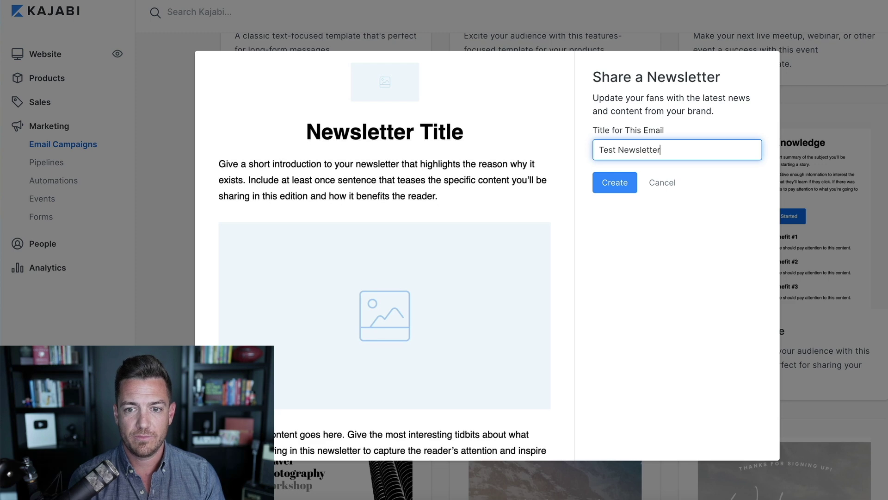
key("Return")
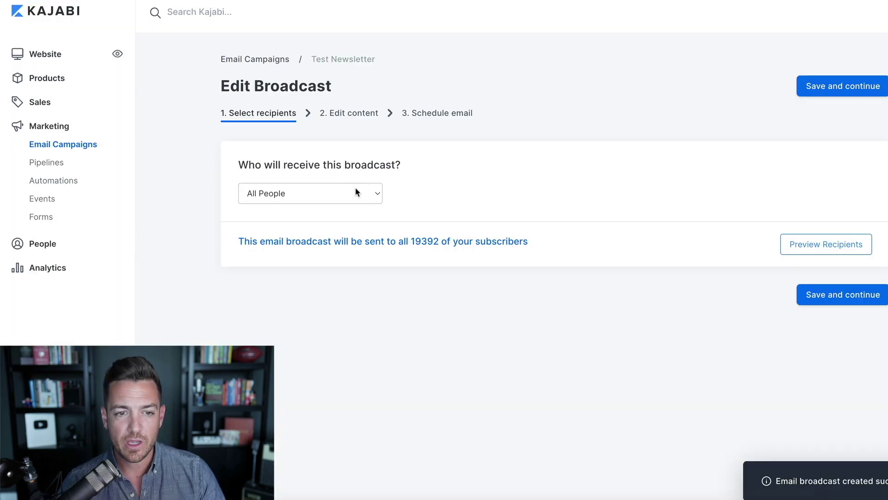
left_click(357, 189)
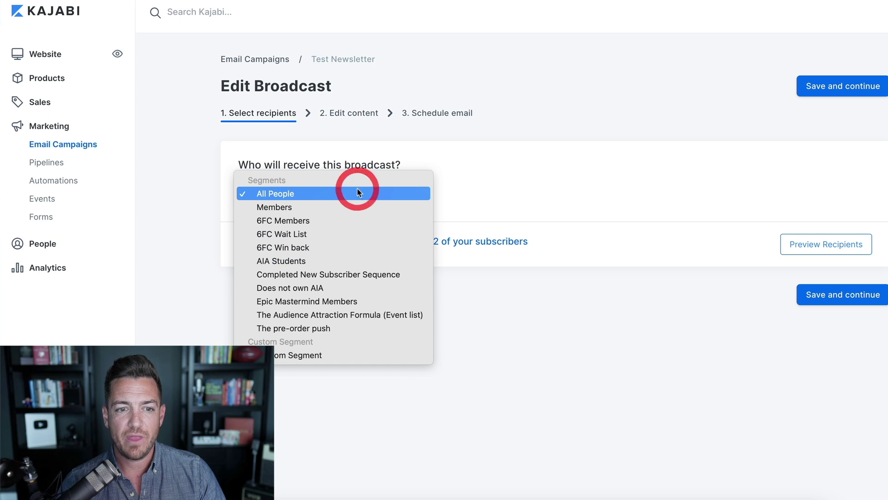
left_click(349, 220)
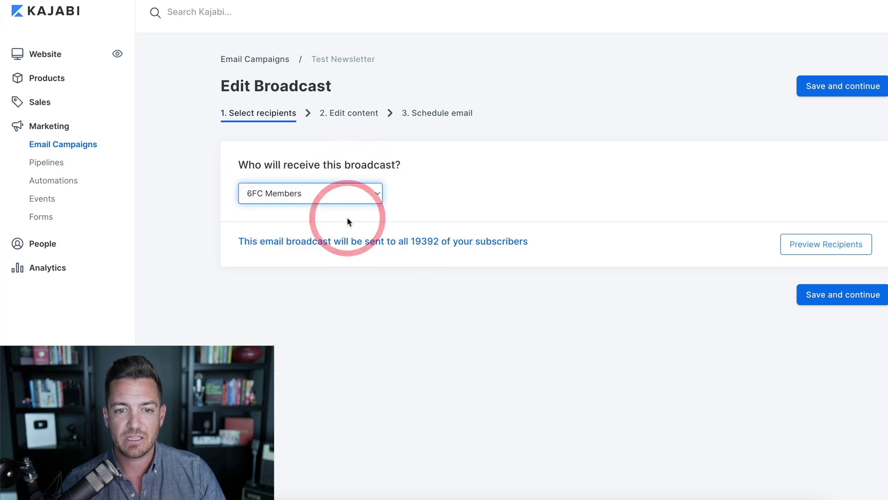
Save the recipient choice and open the Test Newsletter body in the email editor.
left_click(835, 297)
scroll(453, 235, "down", 3)
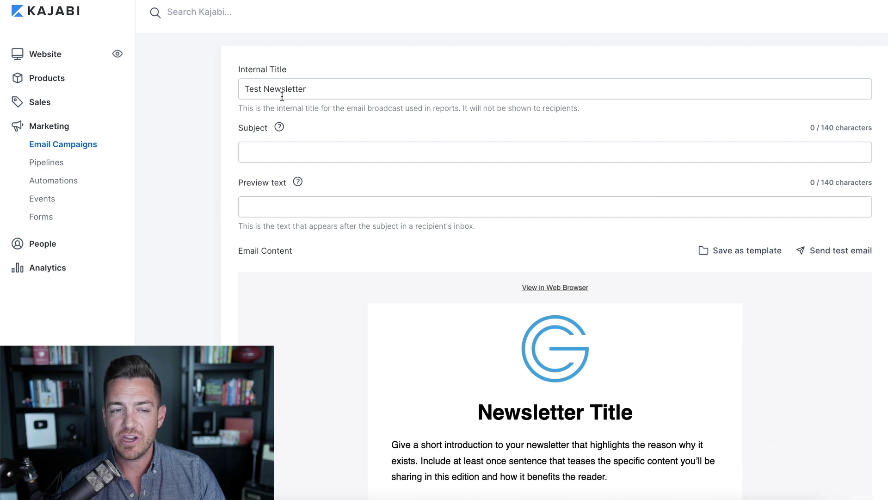
scroll(750, 258, "down", 5)
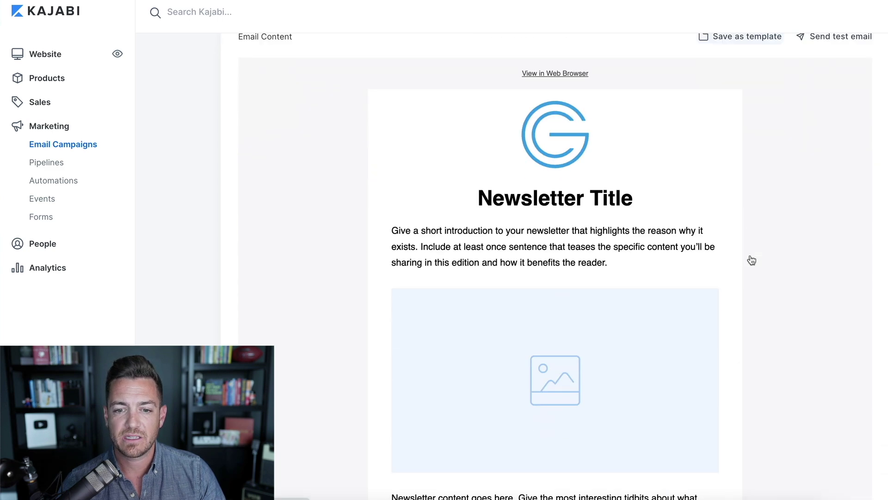
mouse_move(592, 201)
left_click(568, 97)
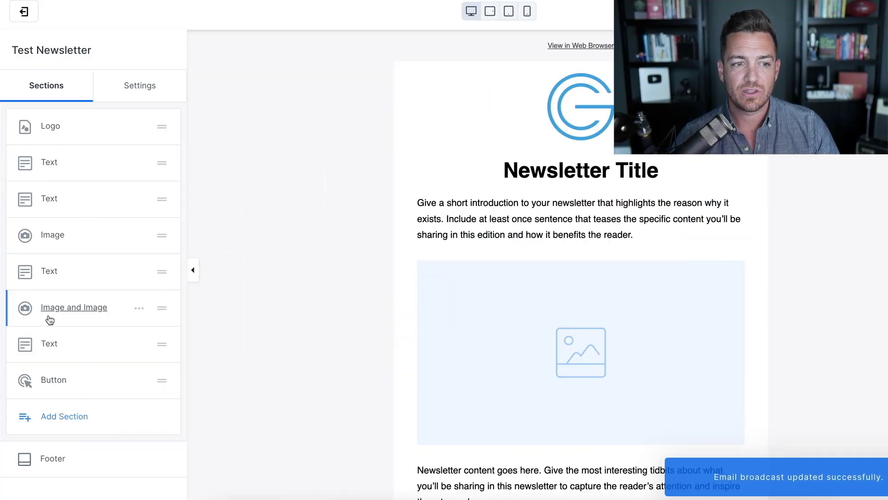
Preview the Announcement, Image and Text, Divider and Countdown sections without adding any, then return to the section list.
left_click(66, 417)
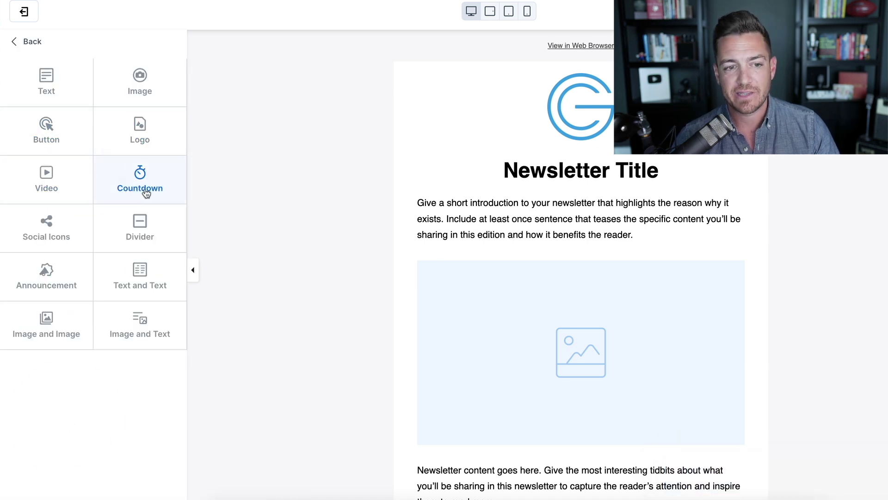
left_click(55, 280)
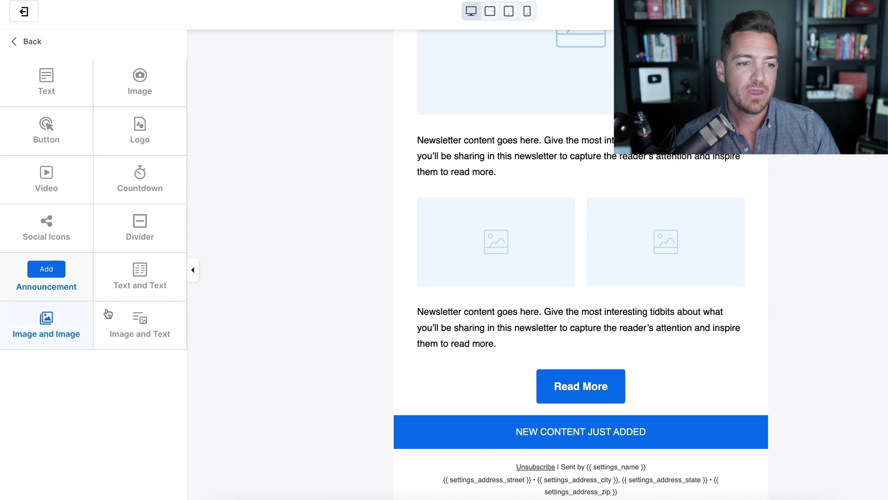
left_click(129, 318)
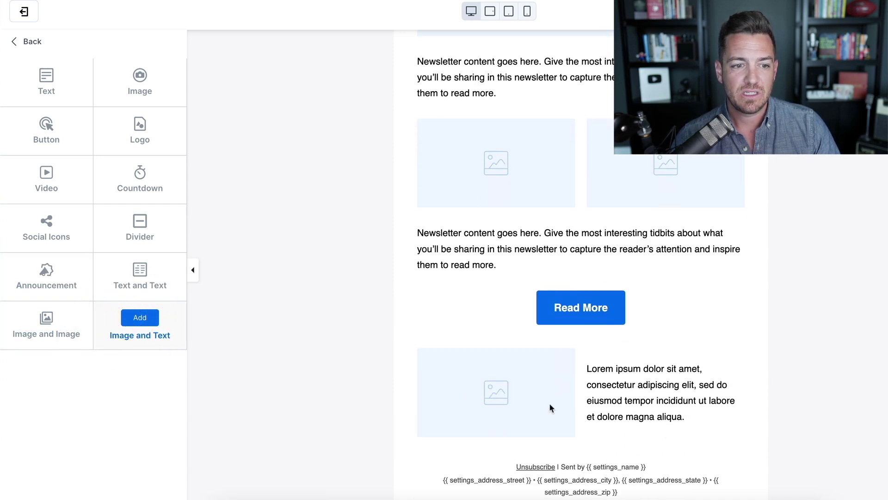
left_click(134, 224)
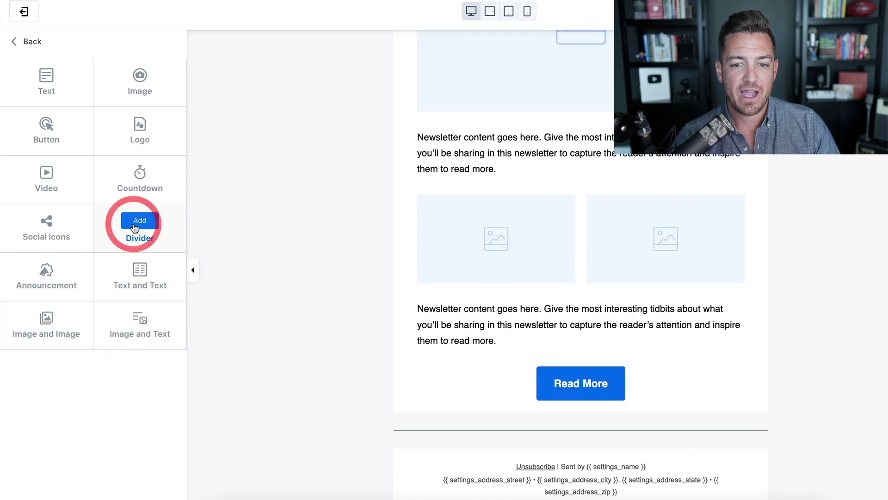
left_click(138, 179)
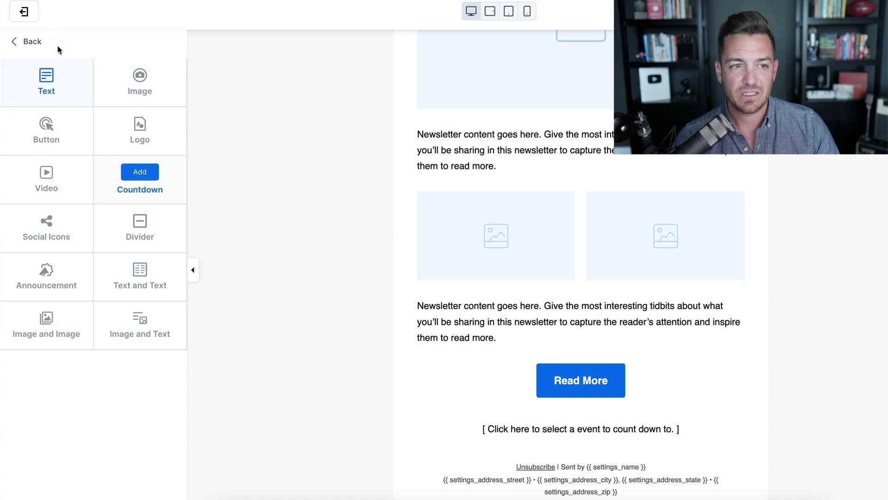
left_click(30, 42)
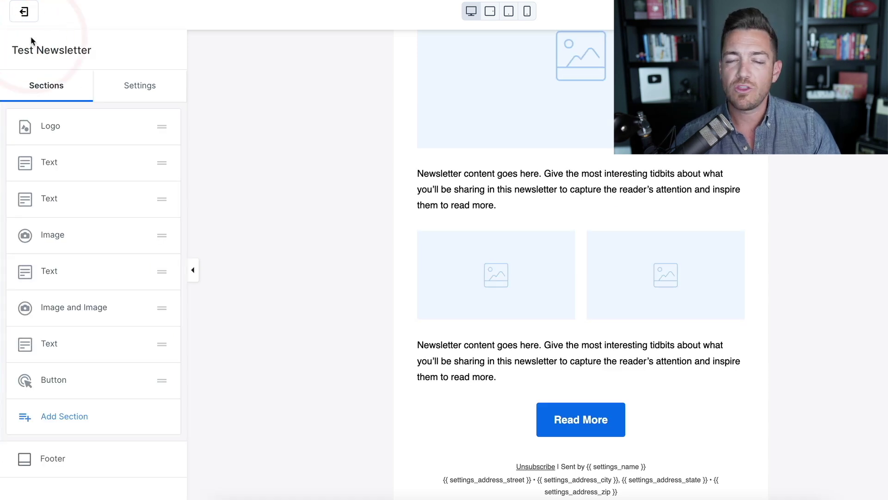